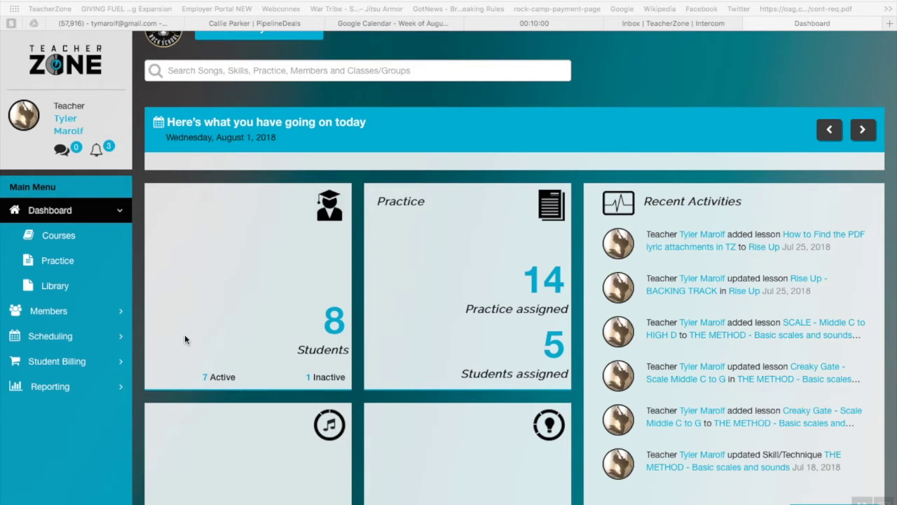
- Create a new class/group among the members named "My Roster" with the description "All my students"
{"action": "left_click", "coordinate": [49, 312]}
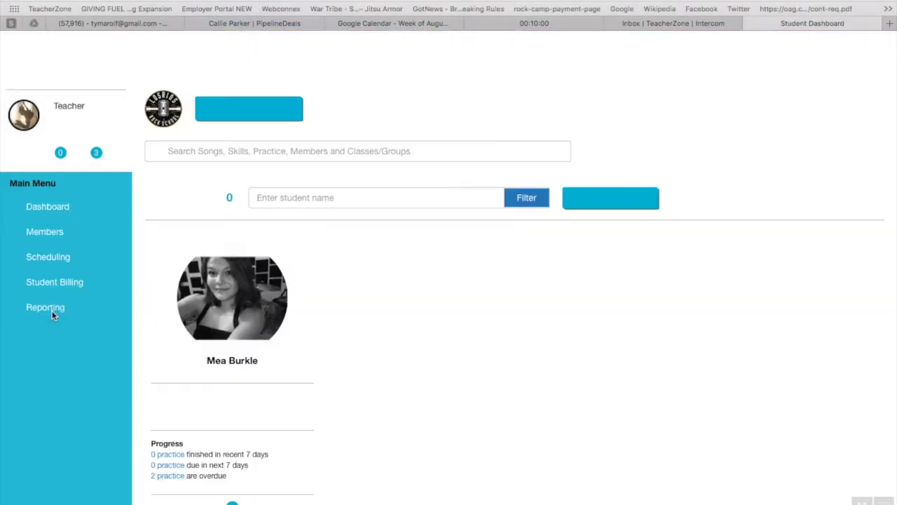
{"action": "scroll", "coordinate": [375, 382], "scroll_direction": "down", "scroll_amount": 5}
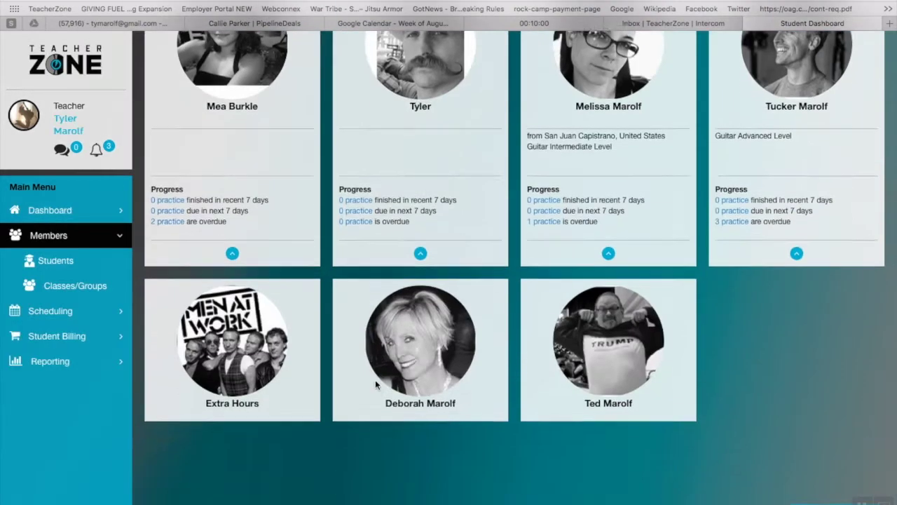
{"action": "scroll", "coordinate": [376, 384], "scroll_direction": "down", "scroll_amount": 3}
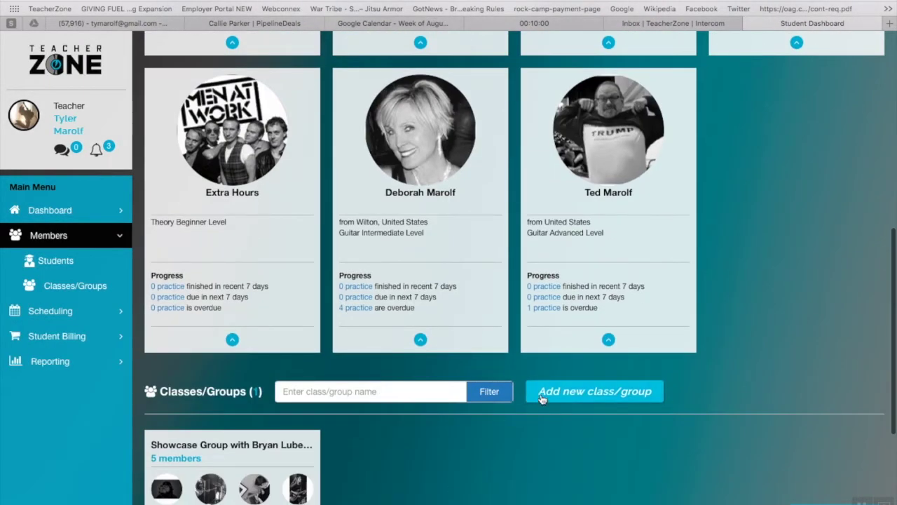
{"action": "left_click", "coordinate": [623, 397]}
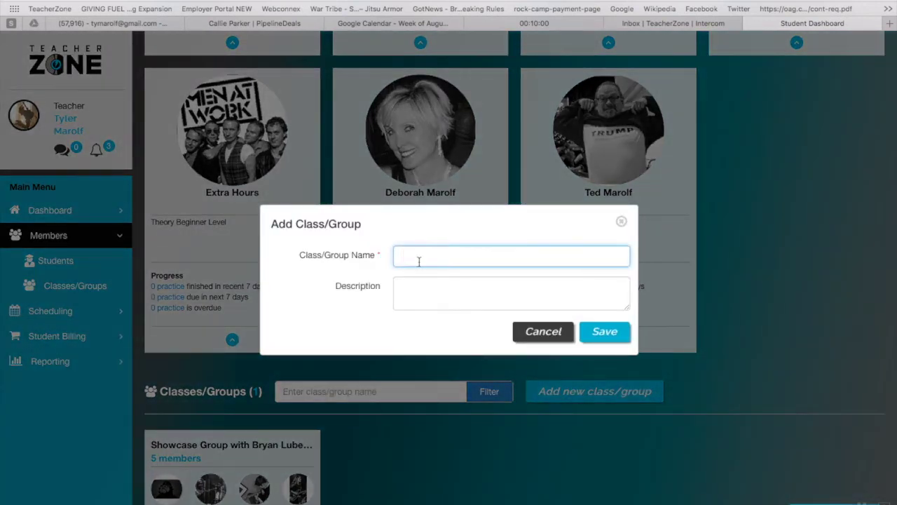
{"action": "type", "text": "My Roster"}
{"action": "left_click", "coordinate": [447, 283]}
{"action": "type", "text": "All "}
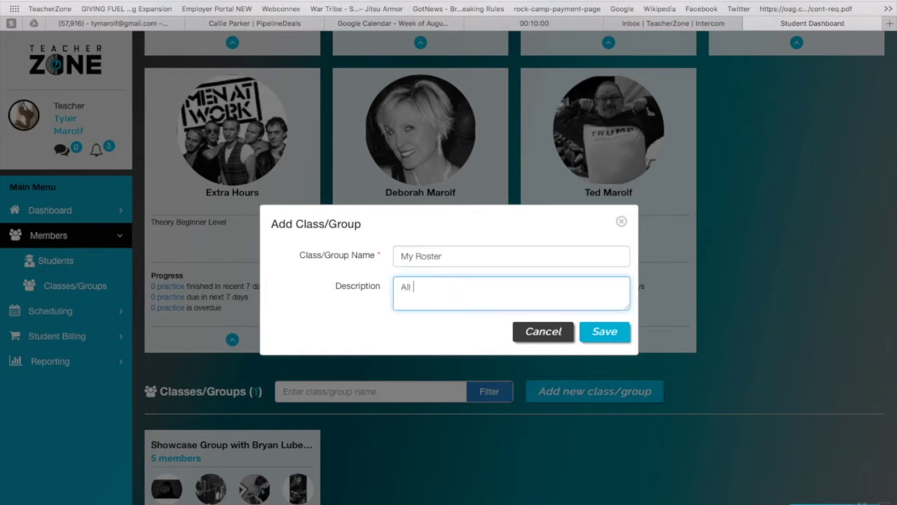
{"action": "type", "text": "my students"}
{"action": "left_click", "coordinate": [594, 341]}
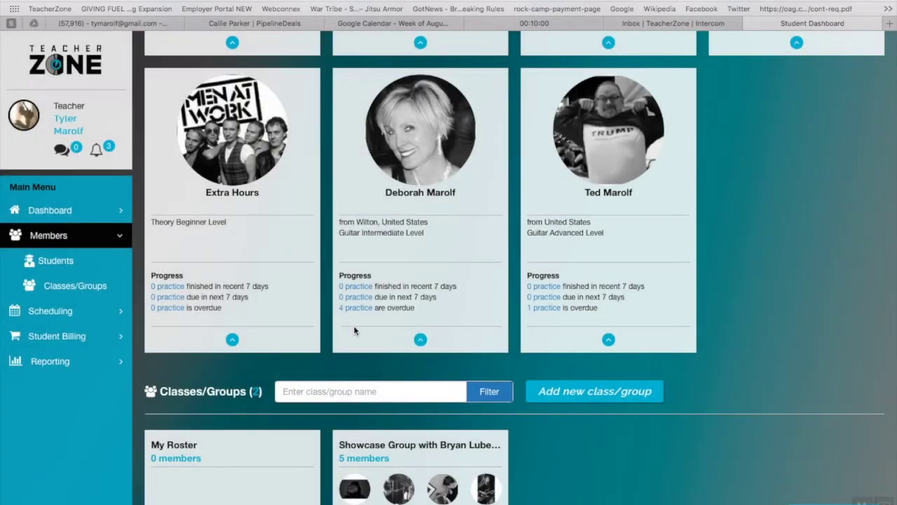
- Assign the first five students listed under My Students to the My Roster group and save the assignment
{"action": "scroll", "coordinate": [217, 439], "scroll_direction": "down", "scroll_amount": 2}
{"action": "scroll", "coordinate": [214, 462], "scroll_direction": "down", "scroll_amount": 2}
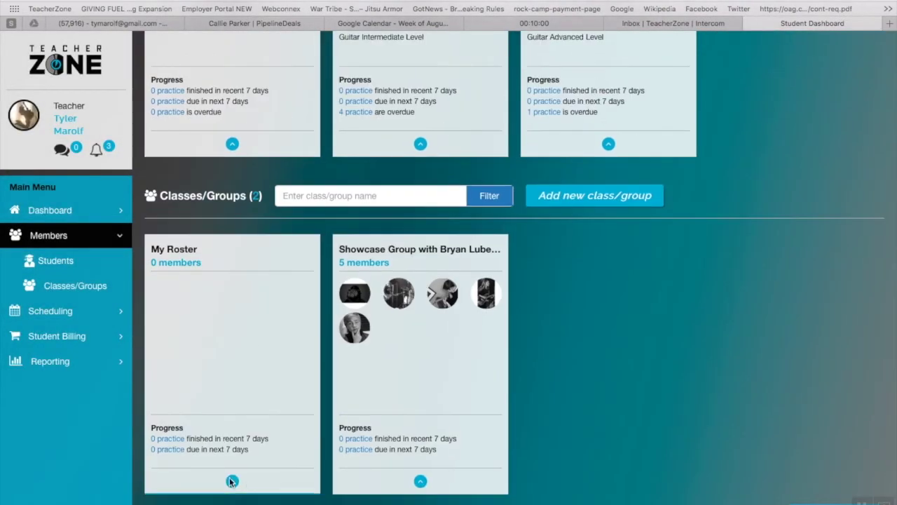
{"action": "left_click", "coordinate": [231, 481]}
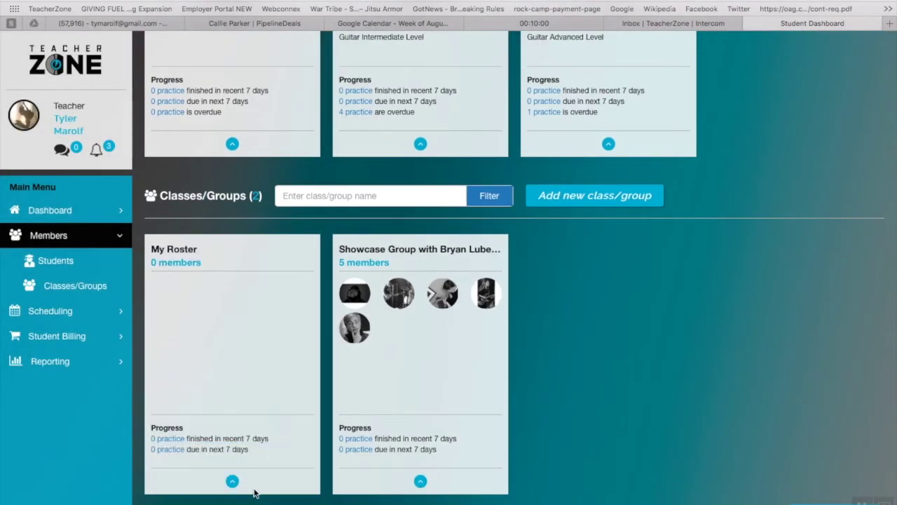
{"action": "mouse_move", "coordinate": [234, 481]}
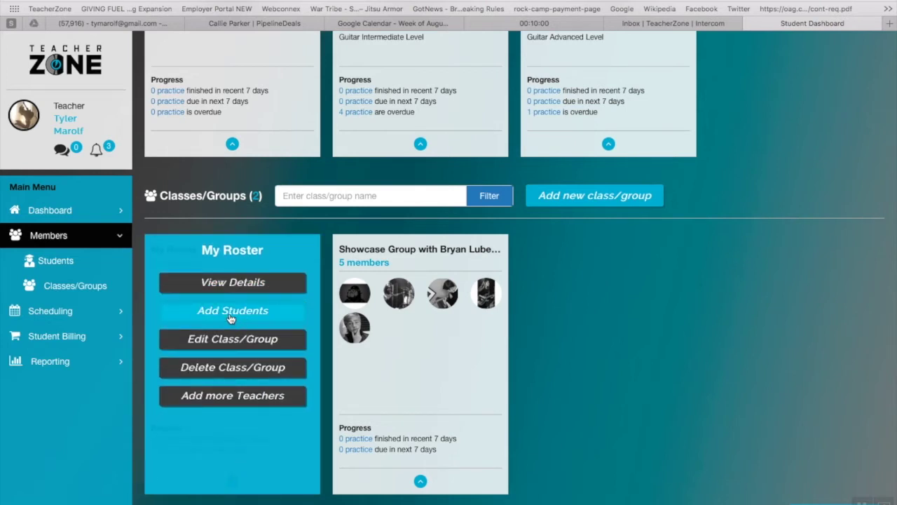
{"action": "left_click", "coordinate": [231, 312]}
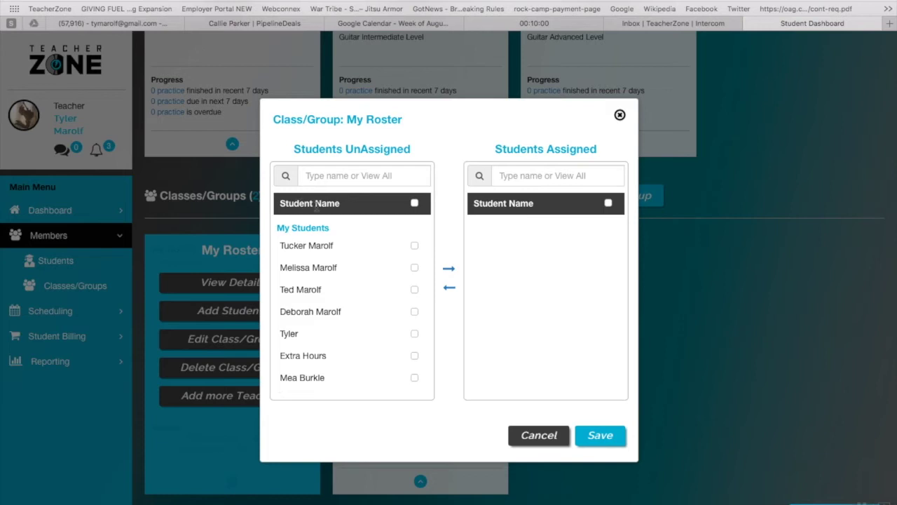
{"action": "left_click", "coordinate": [414, 247]}
{"action": "left_click", "coordinate": [414, 269]}
{"action": "left_click", "coordinate": [414, 289]}
{"action": "left_click", "coordinate": [415, 312]}
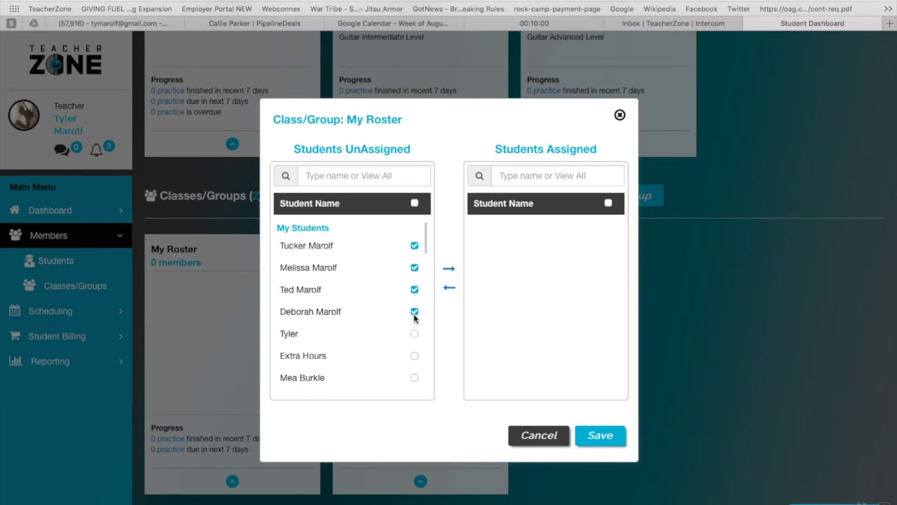
{"action": "left_click", "coordinate": [414, 334]}
{"action": "left_click", "coordinate": [414, 379]}
{"action": "left_click", "coordinate": [414, 378]}
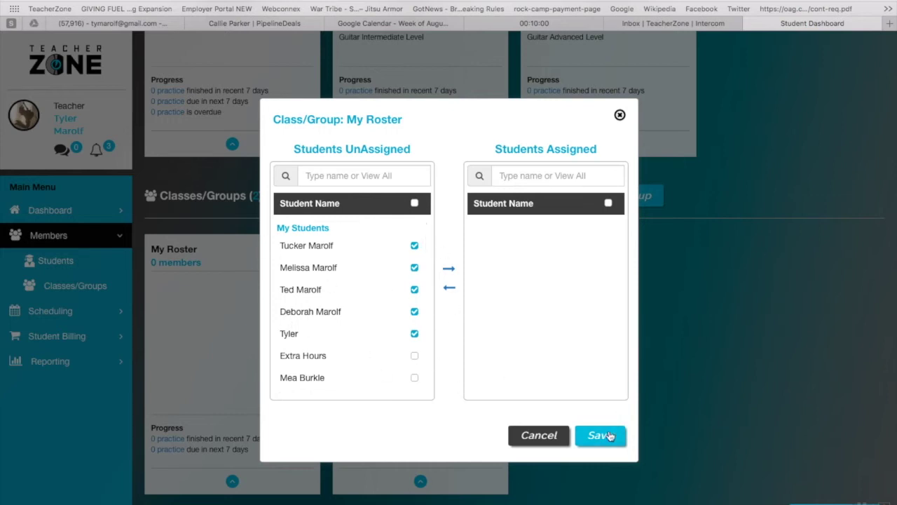
{"action": "left_click", "coordinate": [449, 270]}
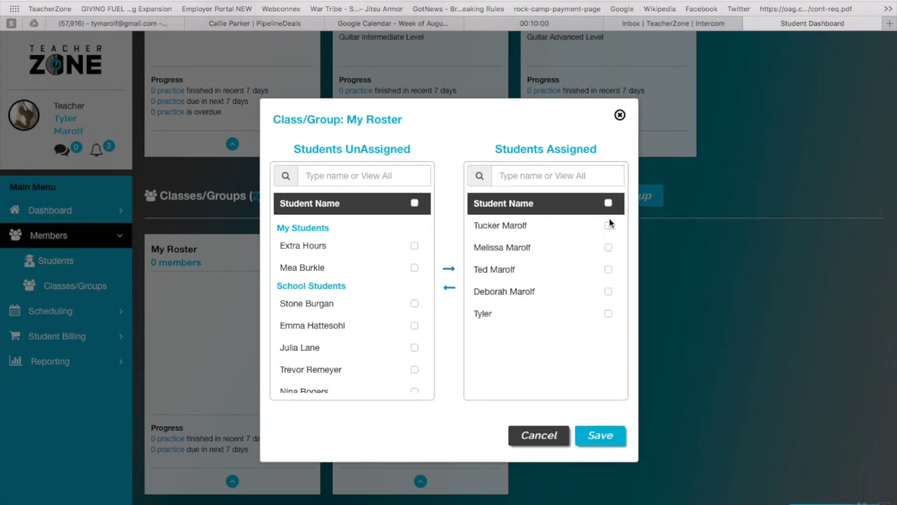
{"action": "left_click", "coordinate": [600, 439]}
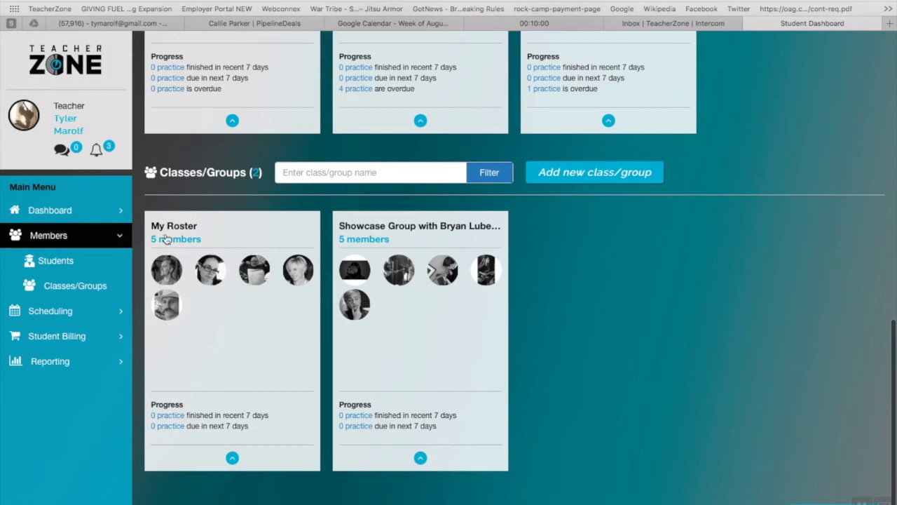
- Send the My Roster group the chat message "Hey everyone! just wanted to get us all connected here!"
{"action": "left_click", "coordinate": [232, 458]}
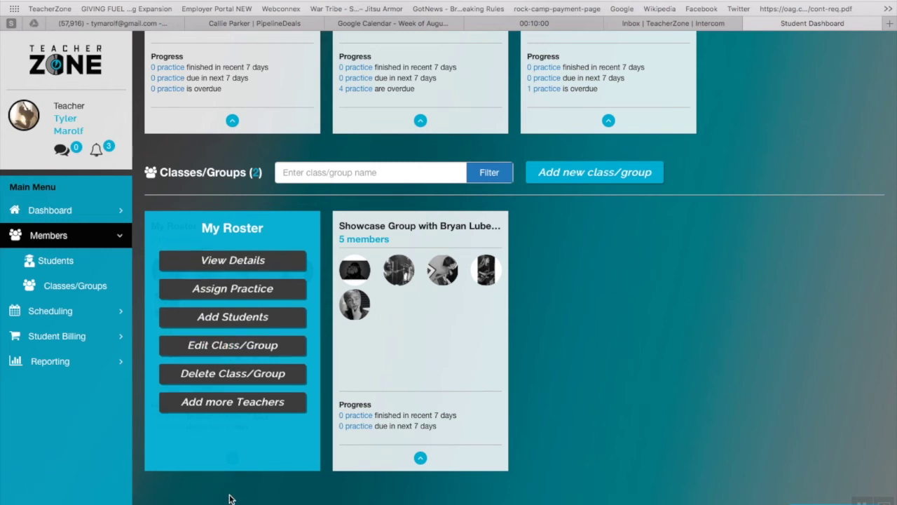
{"action": "left_click", "coordinate": [61, 150]}
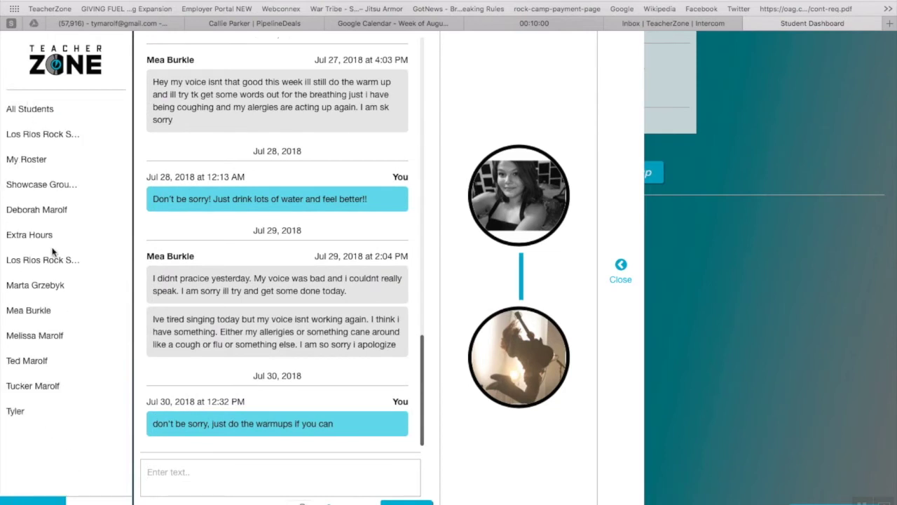
{"action": "left_click", "coordinate": [25, 161]}
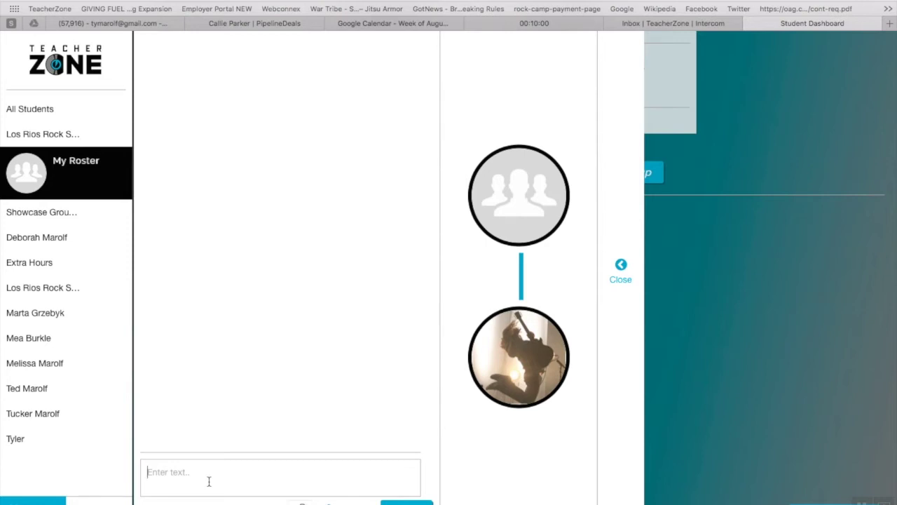
{"action": "type", "text": "Hey everyone!  just"}
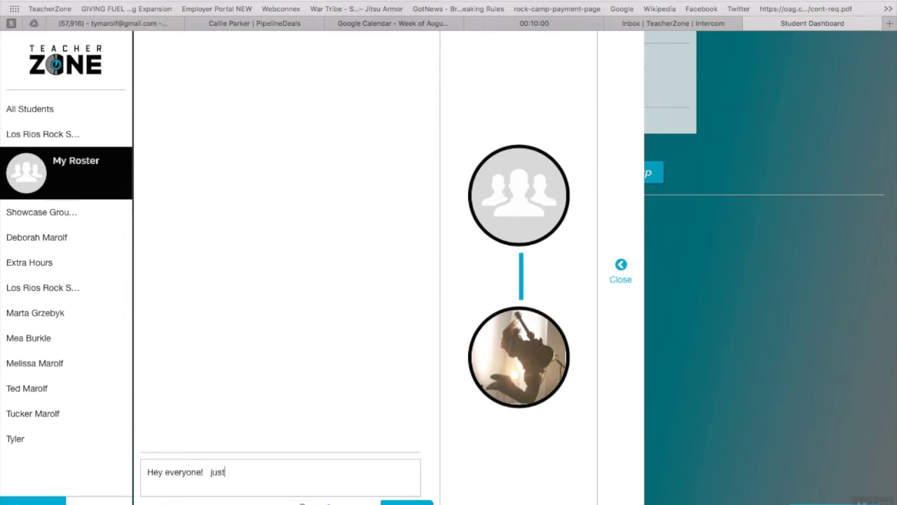
{"action": "type", "text": " wanted to get us all connec"}
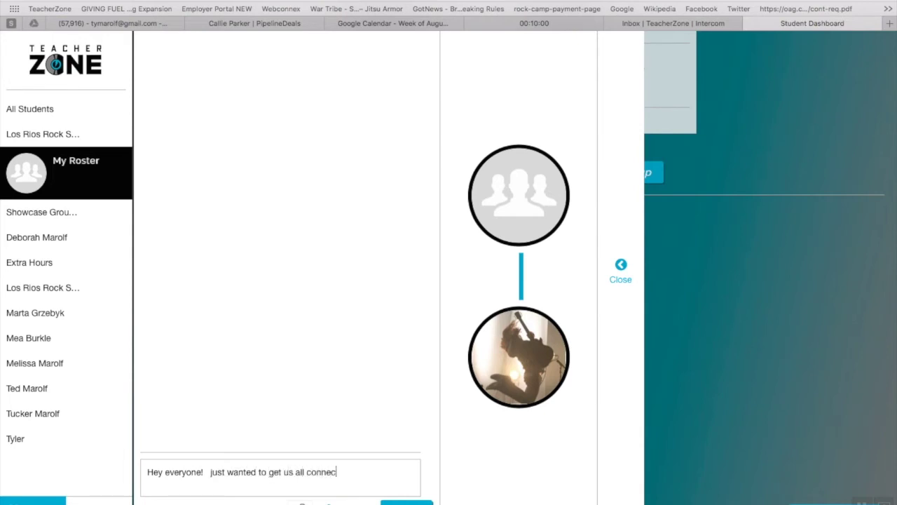
{"action": "type", "text": "ted here!"}
{"action": "key", "text": "Return"}
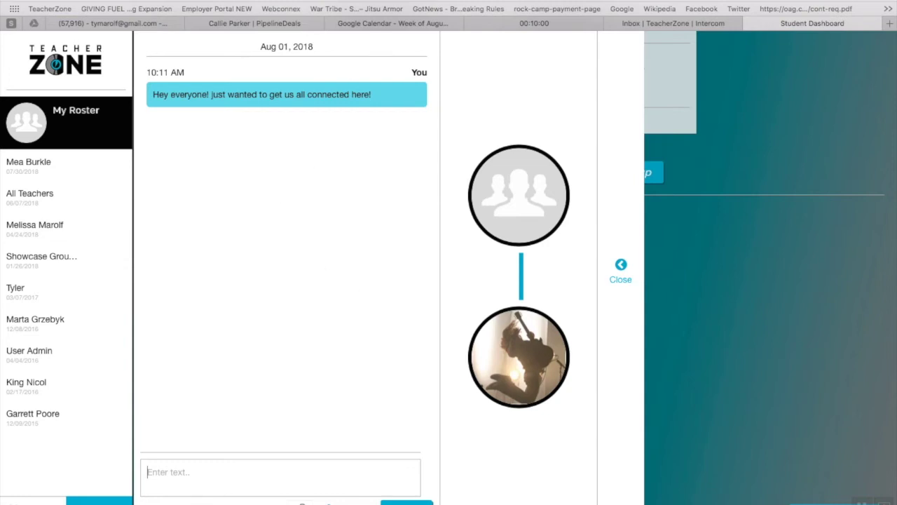
- Open youtube.com in a new browser tab and search for "victor wooten ted talk"
{"action": "key", "text": "super+t"}
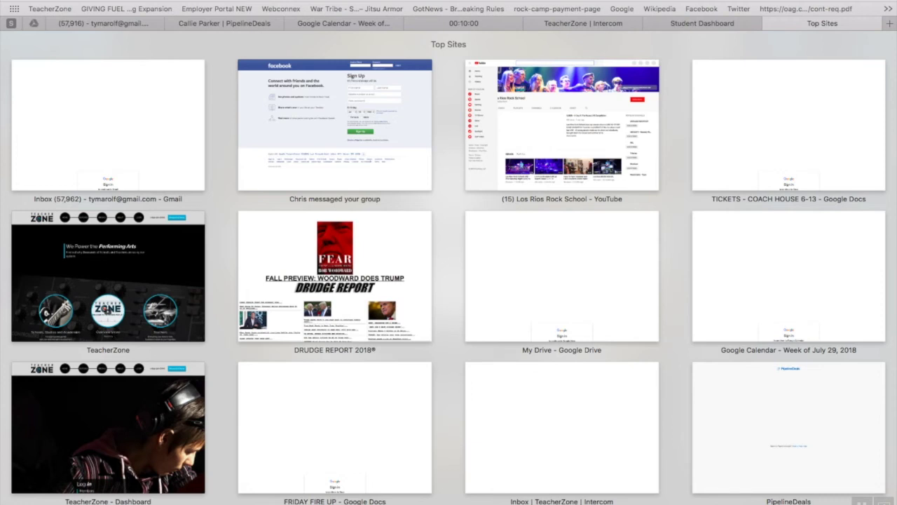
{"action": "type", "text": "youtube"}
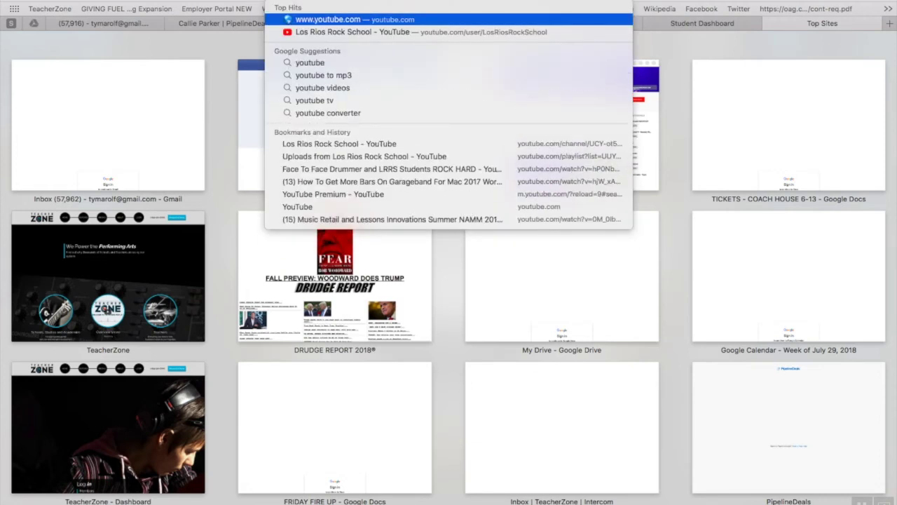
{"action": "type", "text": ".com"}
{"action": "key", "text": "Return"}
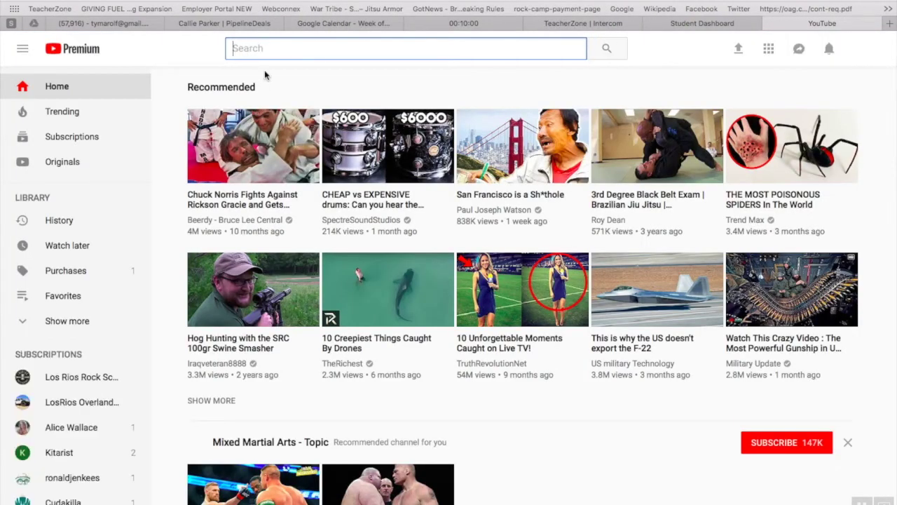
{"action": "type", "text": "vic"}
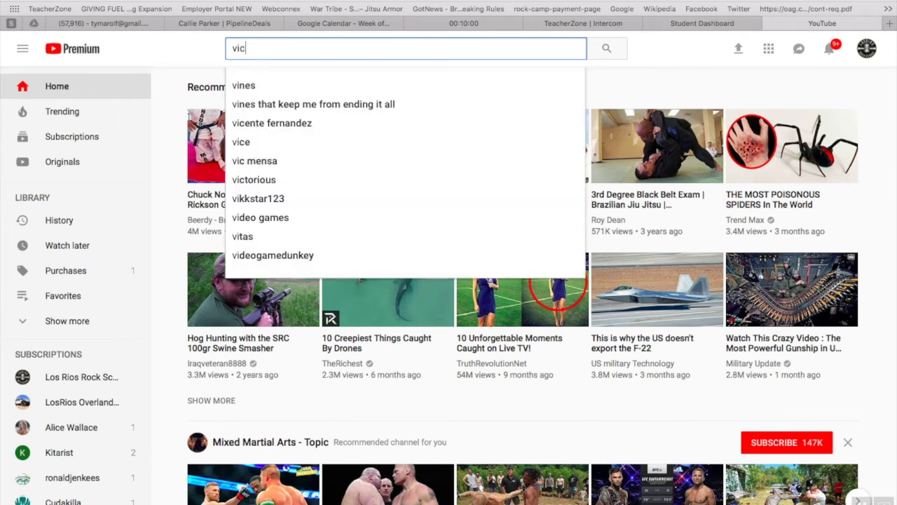
{"action": "type", "text": "tor wooten ted"}
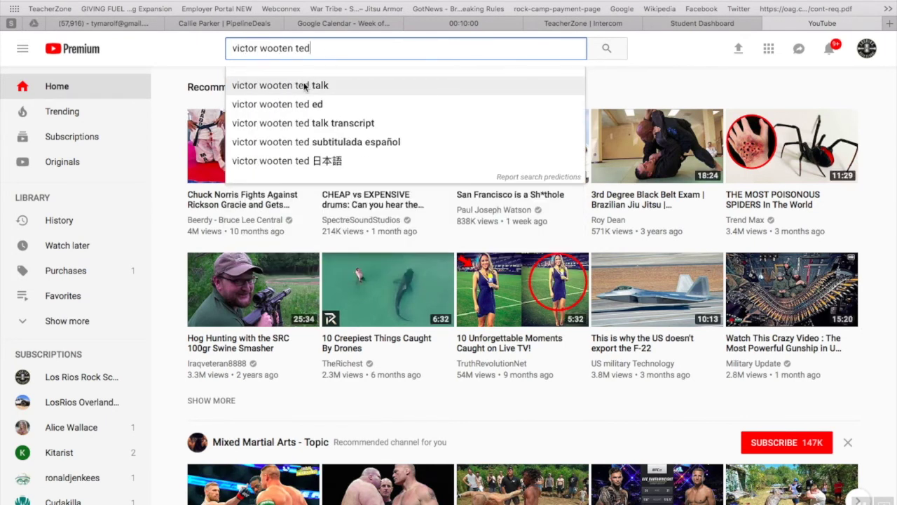
{"action": "left_click", "coordinate": [305, 86]}
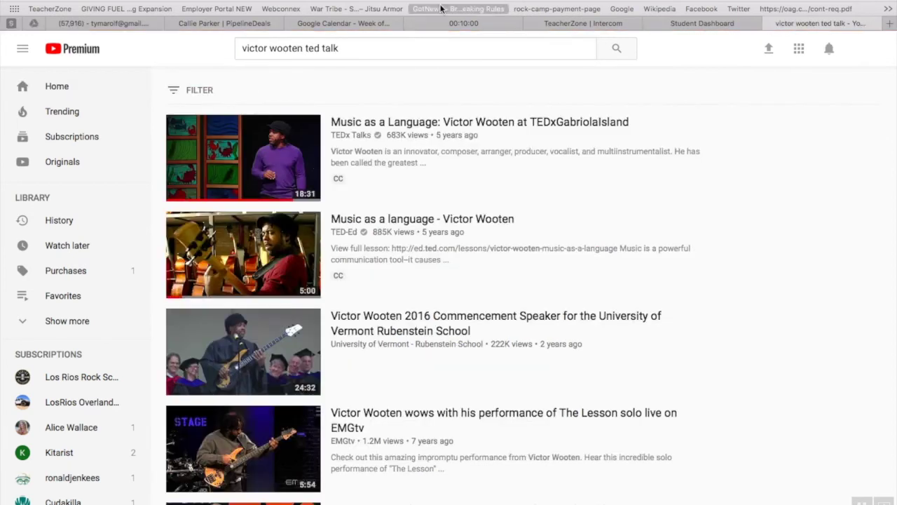
- Open the video "Music as a Language: Victor Wooten at TEDxGabriolaIsland" and pause its playback
{"action": "left_click", "coordinate": [377, 123]}
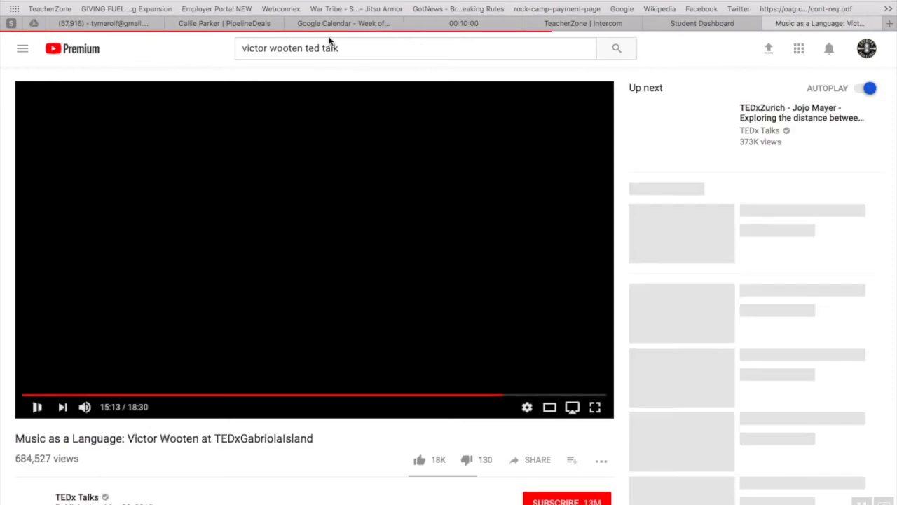
{"action": "mouse_move", "coordinate": [398, 3]}
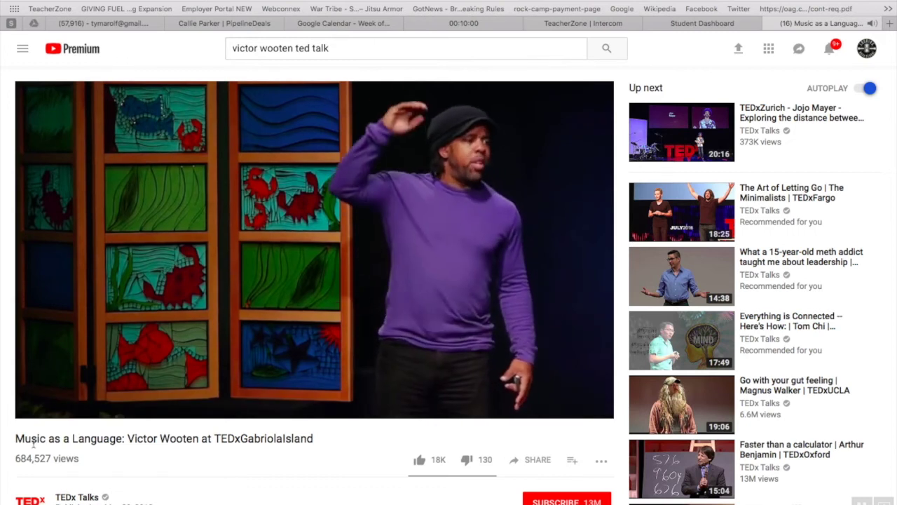
{"action": "left_click", "coordinate": [33, 407]}
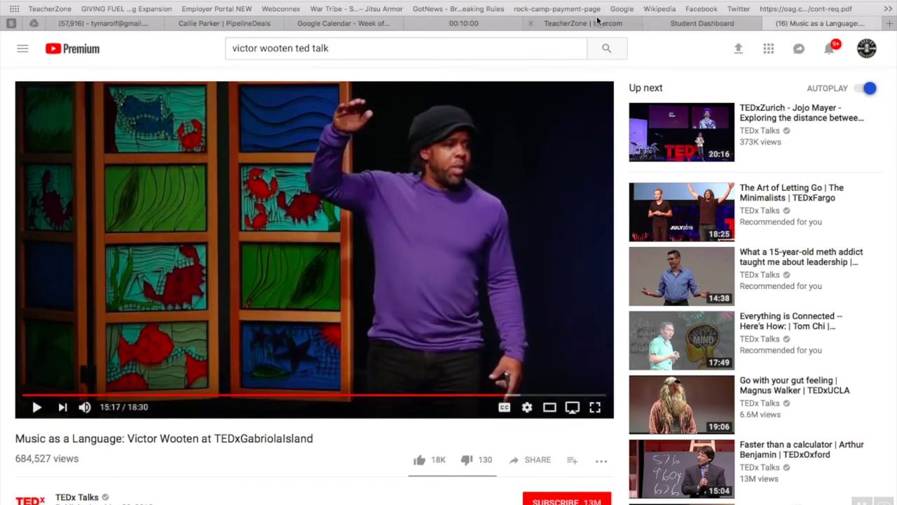
{"action": "left_click", "coordinate": [712, 24]}
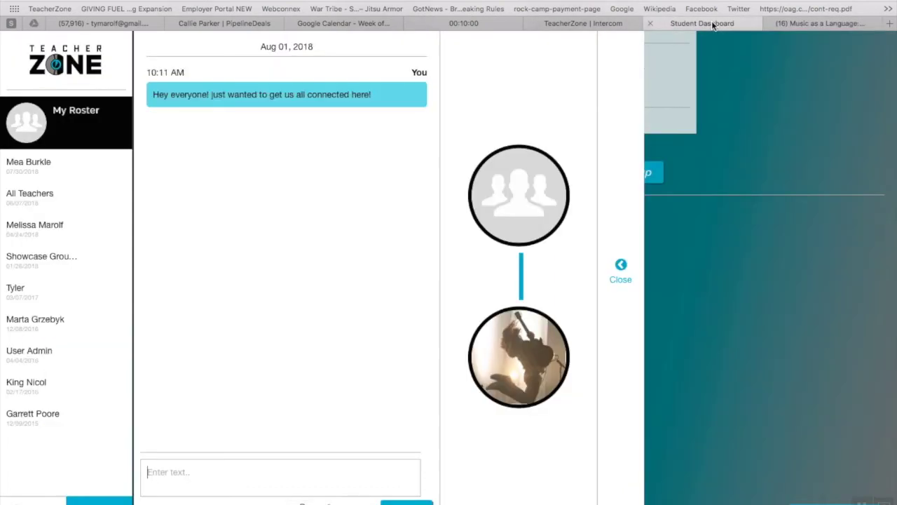
{"action": "left_click", "coordinate": [215, 483]}
{"action": "type", "text": "https://www.youtube.com/watch?v=2zvjW9arAZ0&t=913s"}
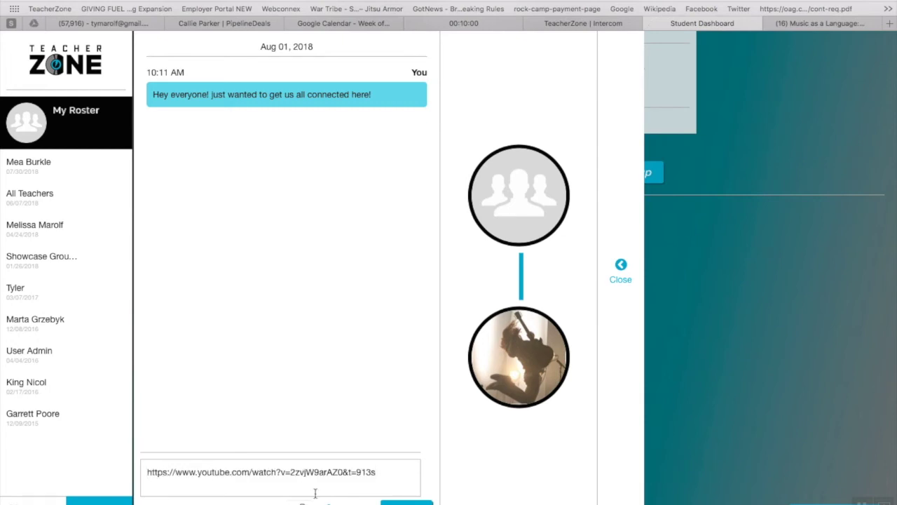
{"action": "key", "text": "Return"}
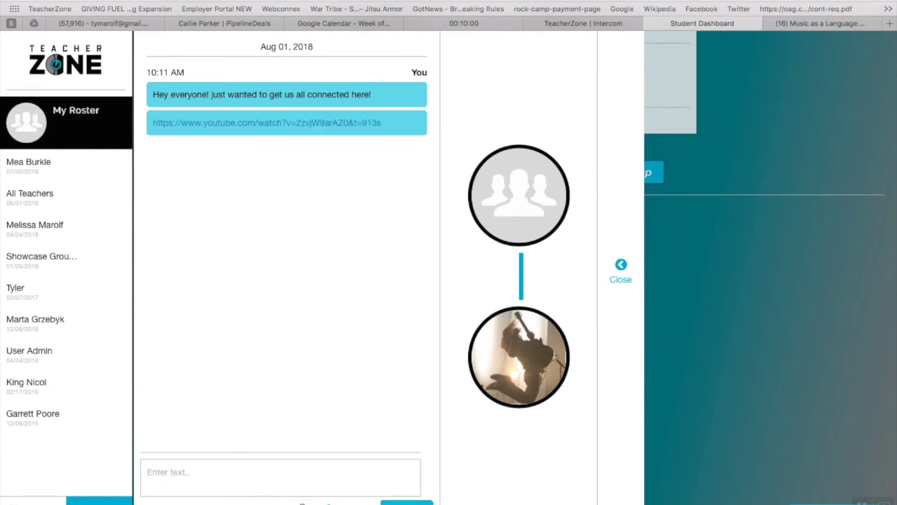
- Write the follow-up message "Check that youtube ted out and let me know what you think" in the My Roster chat
{"action": "left_click", "coordinate": [302, 469]}
{"action": "type", "text": "Check that youtube ted out and let me know what you think"}
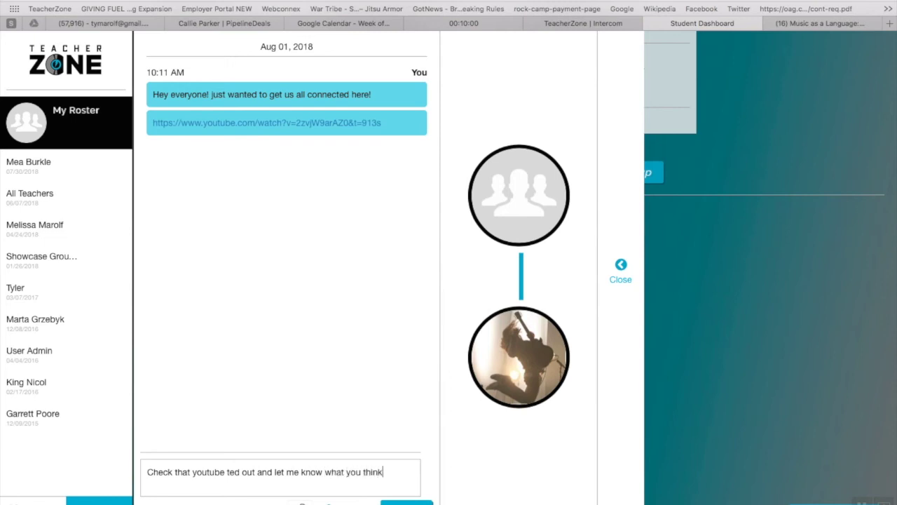